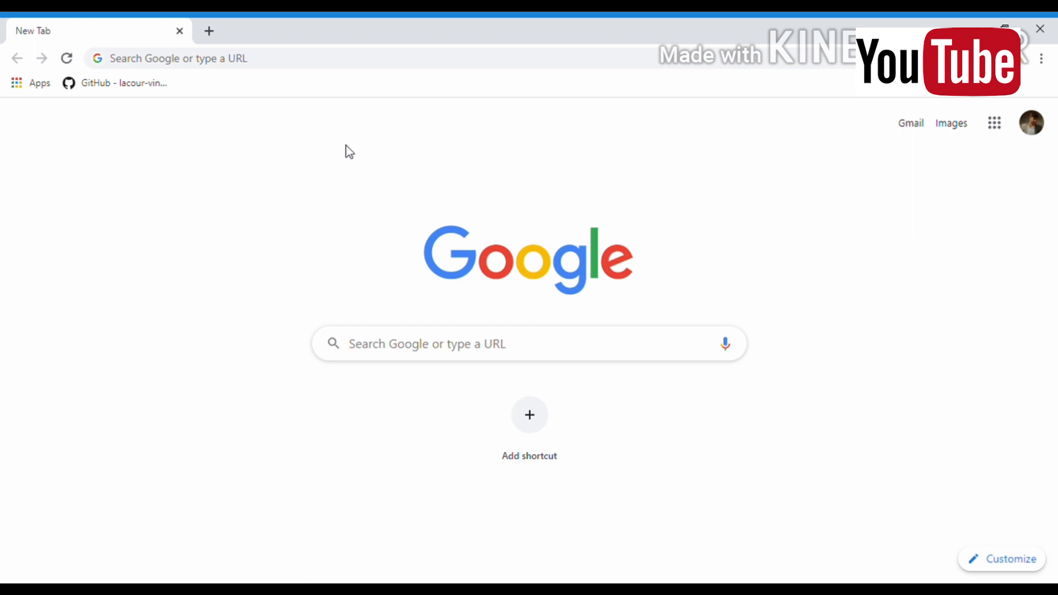
Search Google for 'tinkercad' from the Chrome address bar using the suggested search.
{"action": "left_click", "coordinate": [224, 64]}
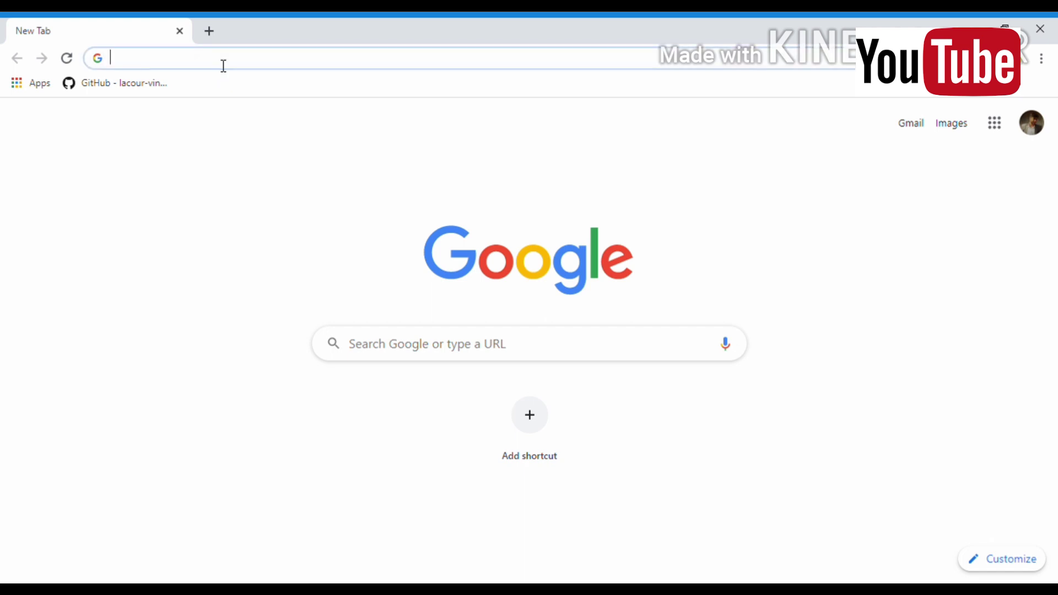
{"action": "type", "text": "T"}
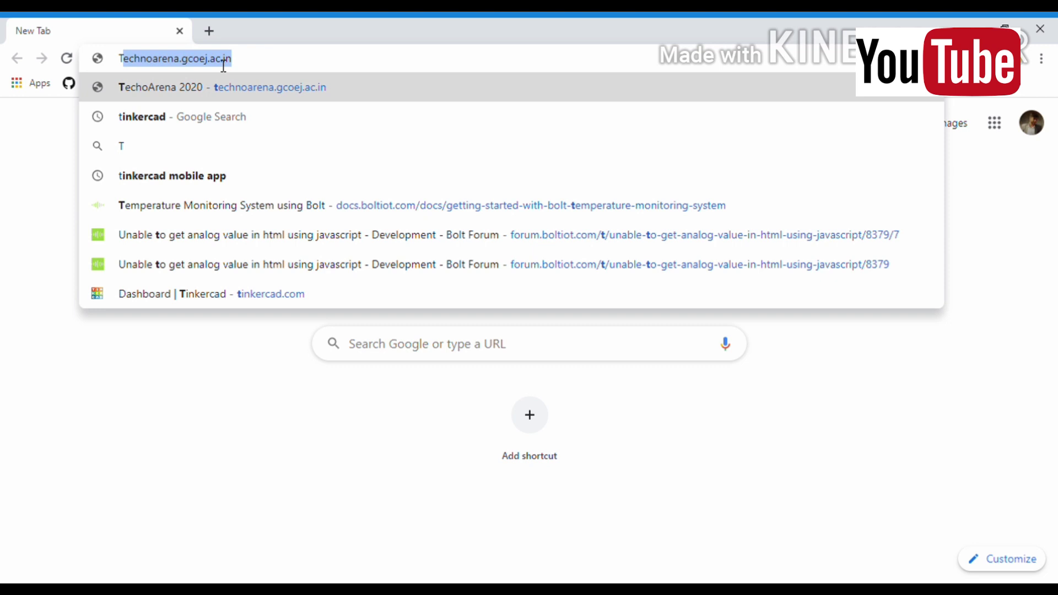
{"action": "key", "text": "Down"}
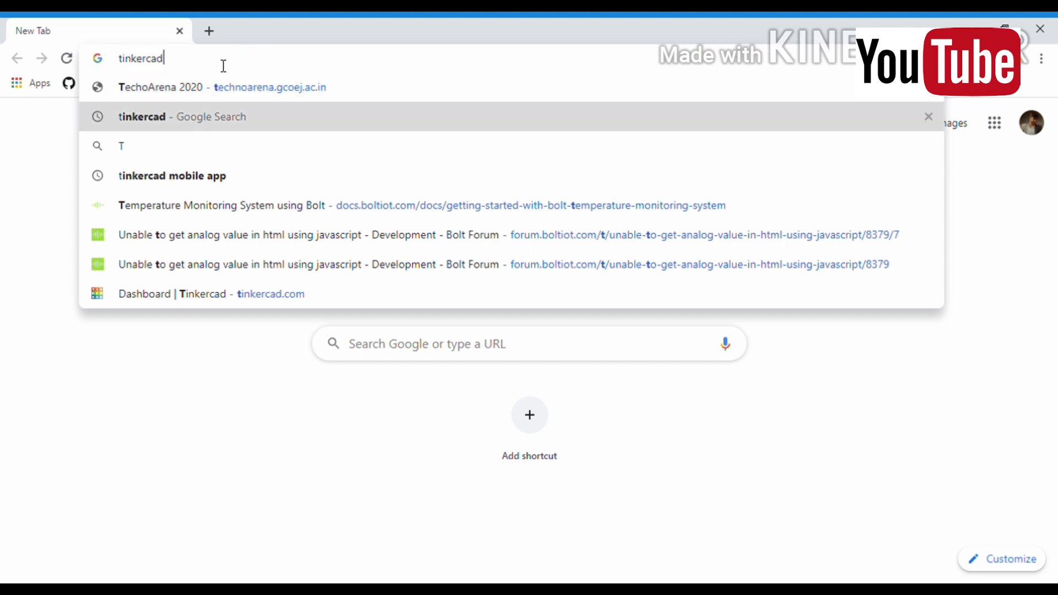
{"action": "key", "text": "Return"}
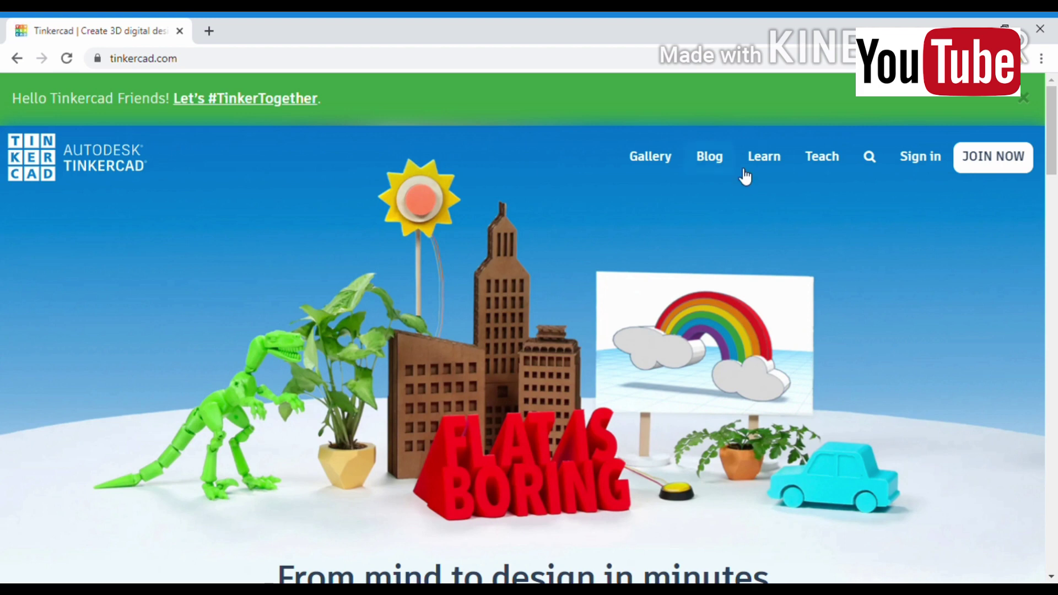
Log in to Tinkercad through the 'Sign in with Google' option.
{"action": "left_click", "coordinate": [917, 160]}
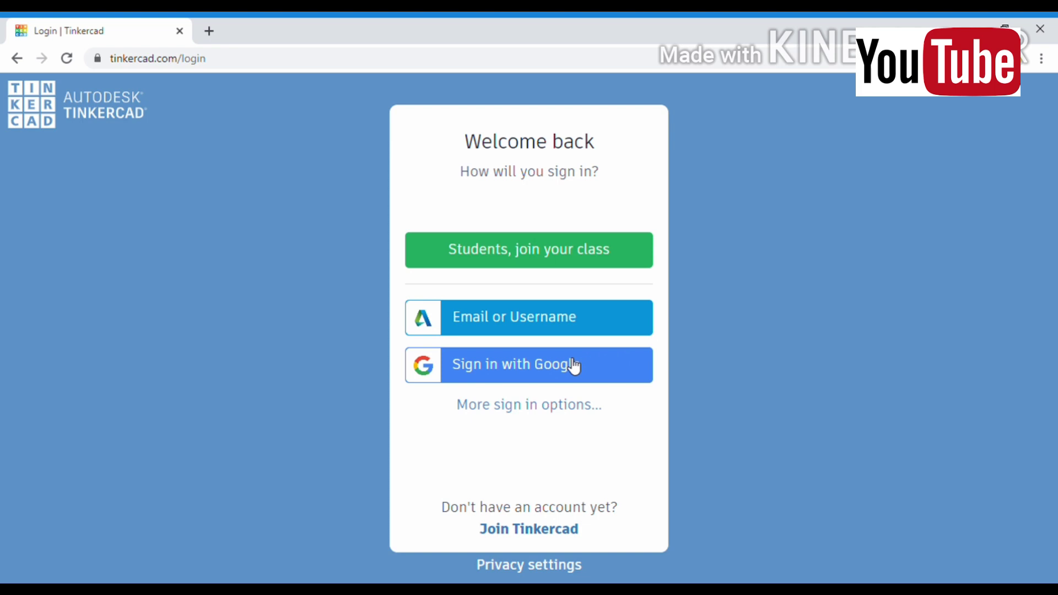
{"action": "left_click", "coordinate": [575, 366]}
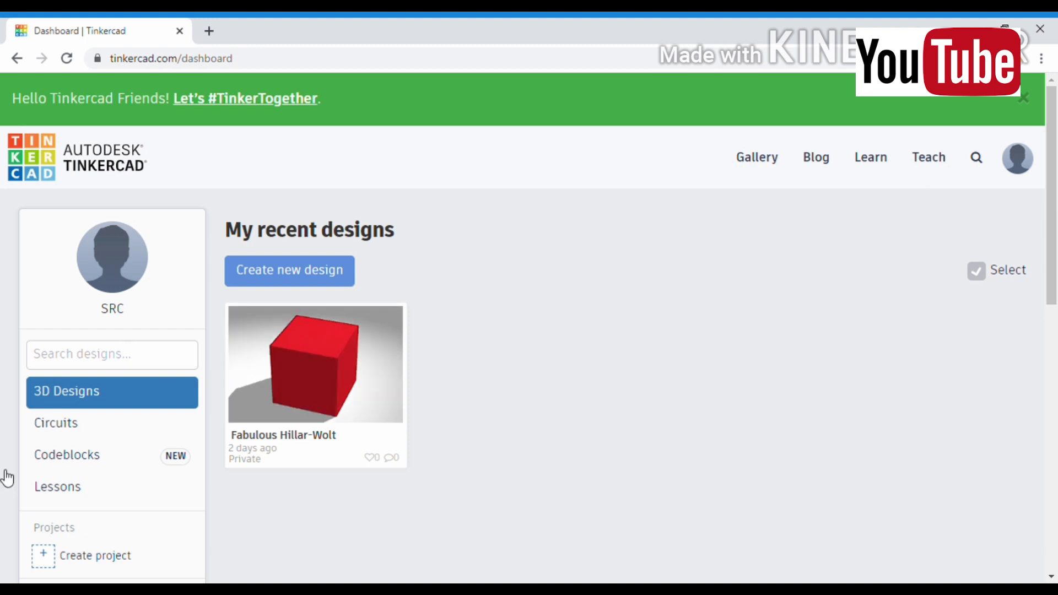
Create a new circuit from the dashboard's Circuits section.
{"action": "left_click", "coordinate": [89, 416]}
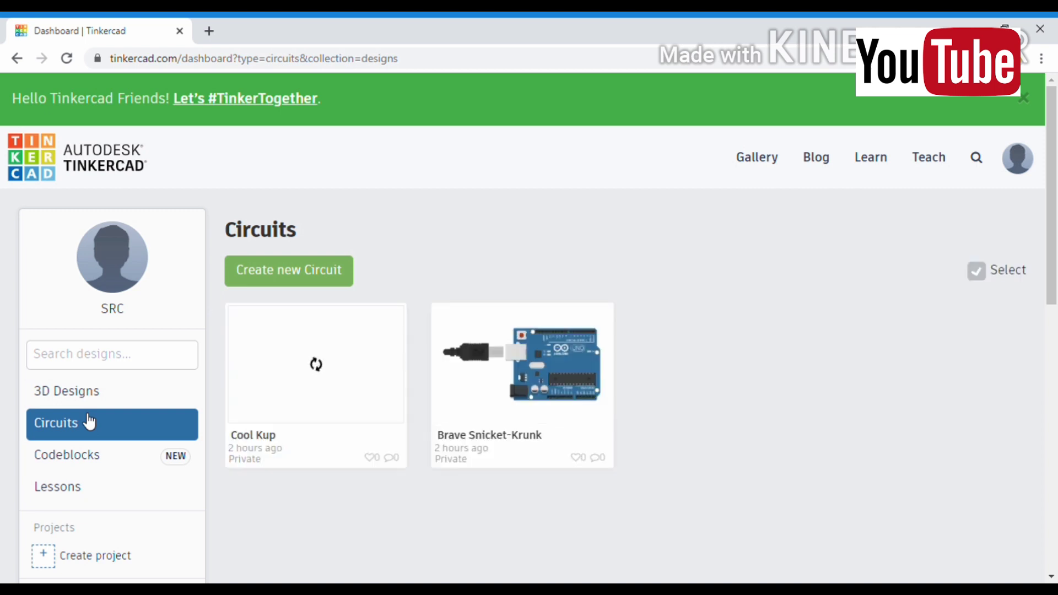
{"action": "left_click", "coordinate": [316, 271]}
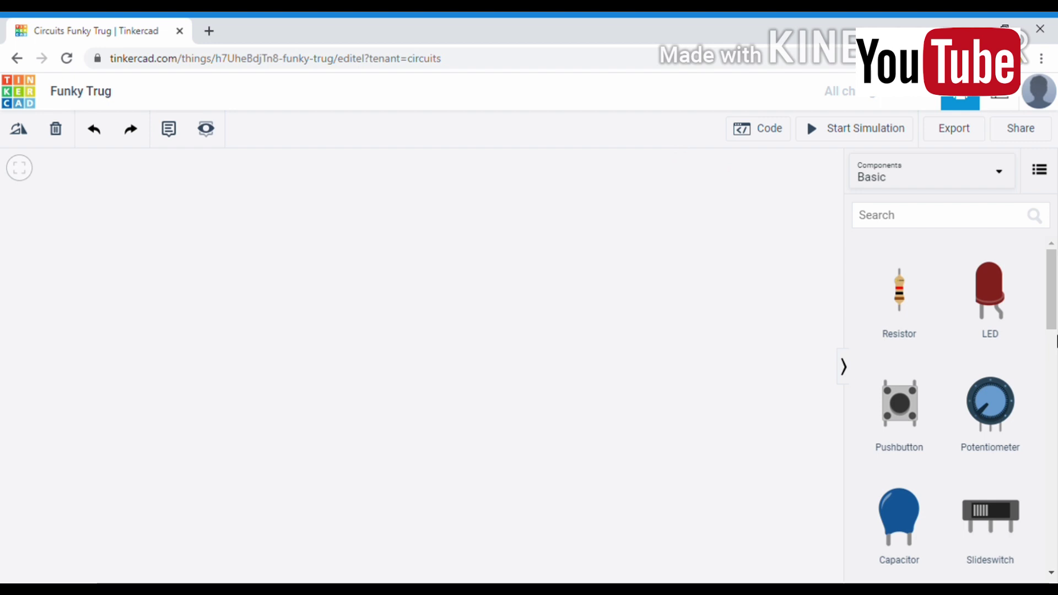
{"action": "left_click_drag", "start_coordinate": [1053, 301], "coordinate": [1053, 392]}
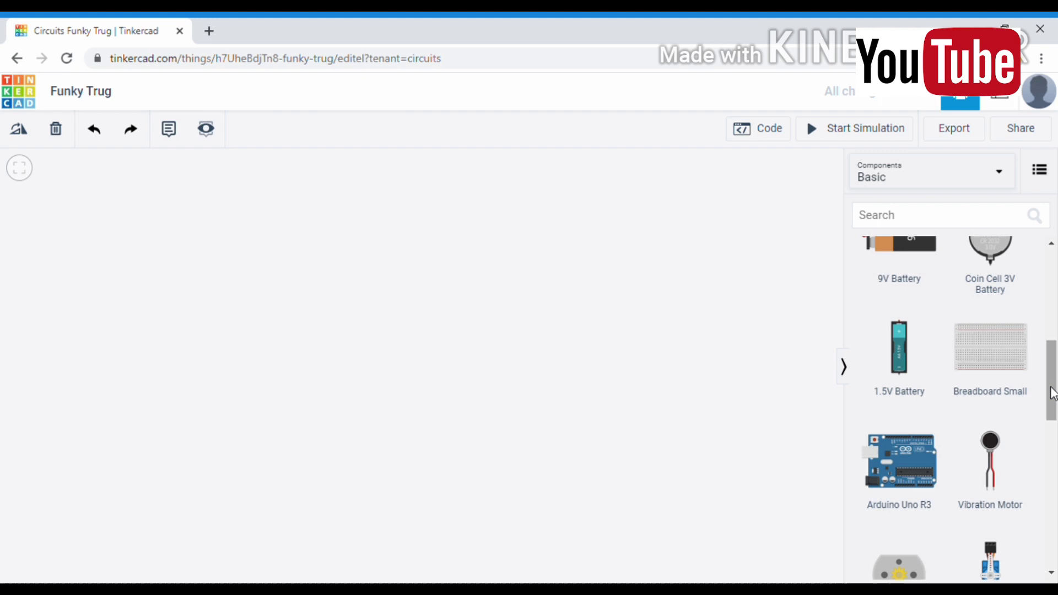
{"action": "left_click_drag", "start_coordinate": [1053, 393], "coordinate": [1053, 465]}
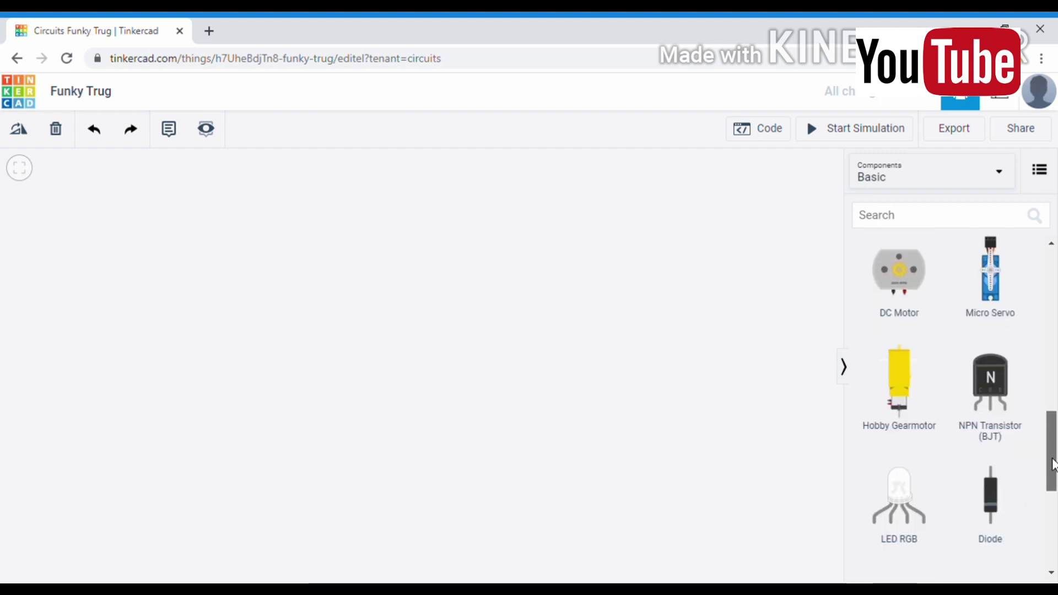
{"action": "left_click_drag", "start_coordinate": [1054, 464], "coordinate": [1055, 507]}
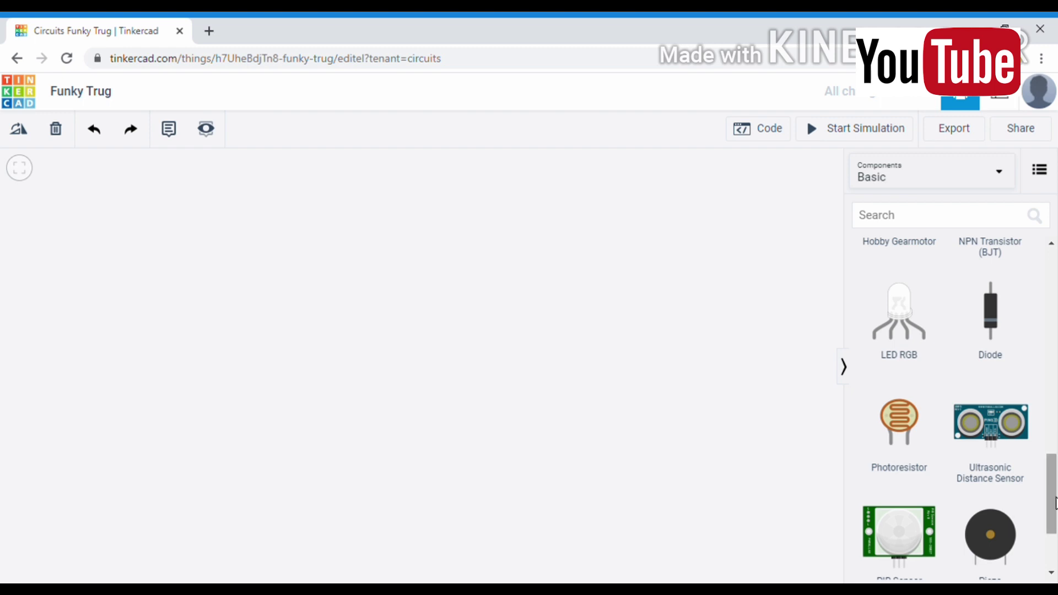
{"action": "left_click_drag", "start_coordinate": [1055, 503], "coordinate": [1055, 263]}
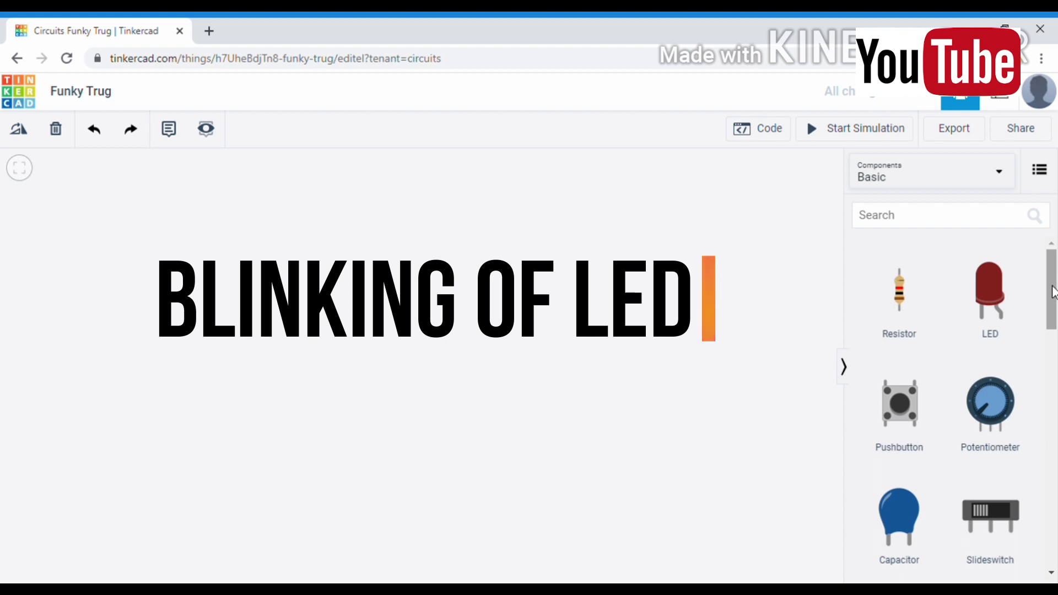
{"action": "scroll", "coordinate": [1055, 309], "scroll_direction": "down", "scroll_amount": 3}
{"action": "left_click_drag", "start_coordinate": [1054, 323], "coordinate": [1055, 386]}
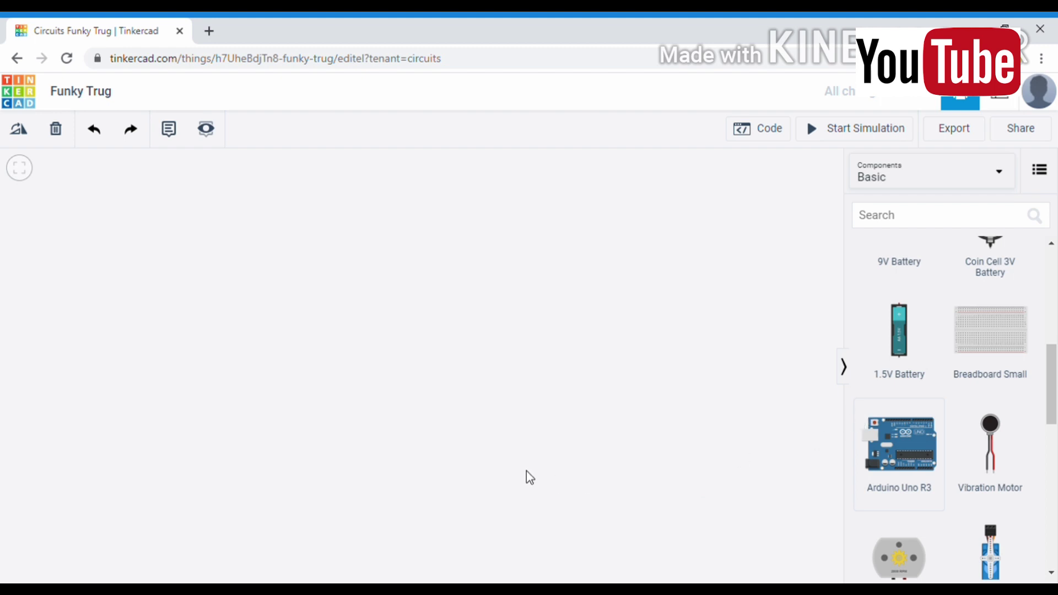
Place an Arduino Uno R3 on the canvas with an LED above it.
{"action": "left_click_drag", "start_coordinate": [858, 416], "coordinate": [520, 462]}
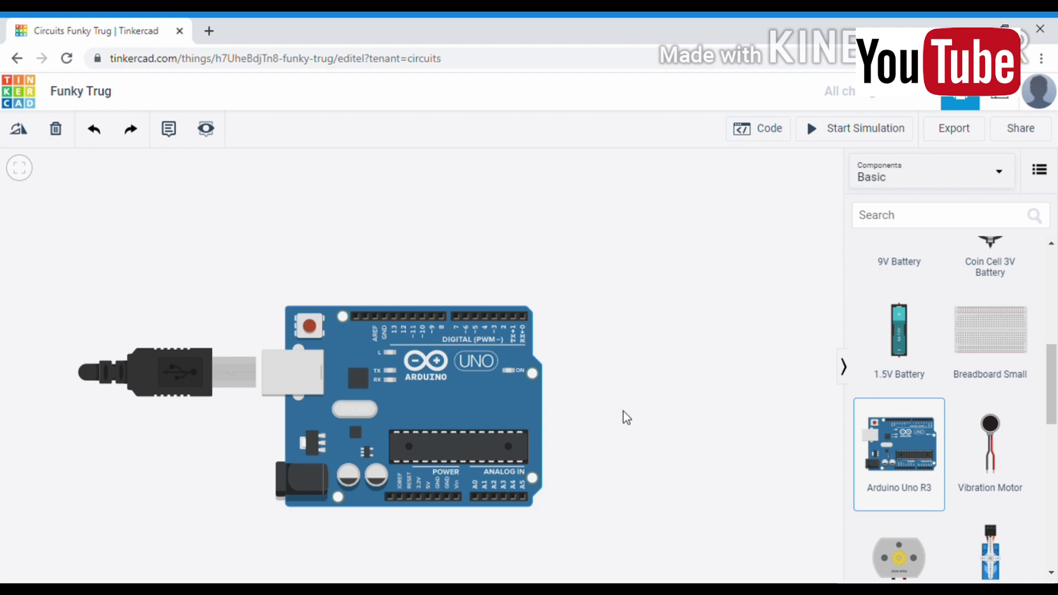
{"action": "left_click", "coordinate": [928, 391]}
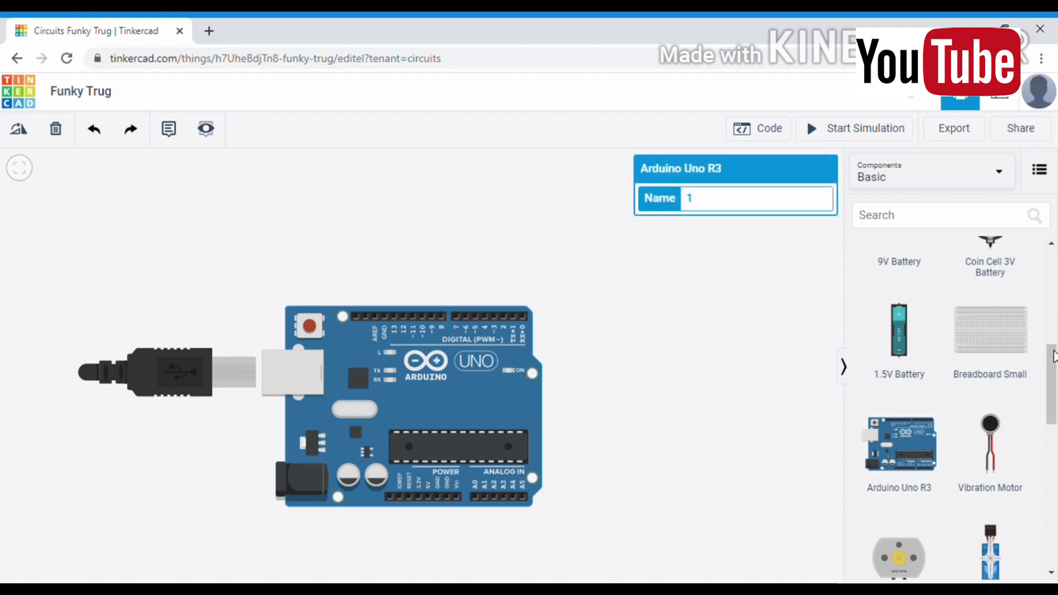
{"action": "left_click_drag", "start_coordinate": [1053, 354], "coordinate": [1053, 258]}
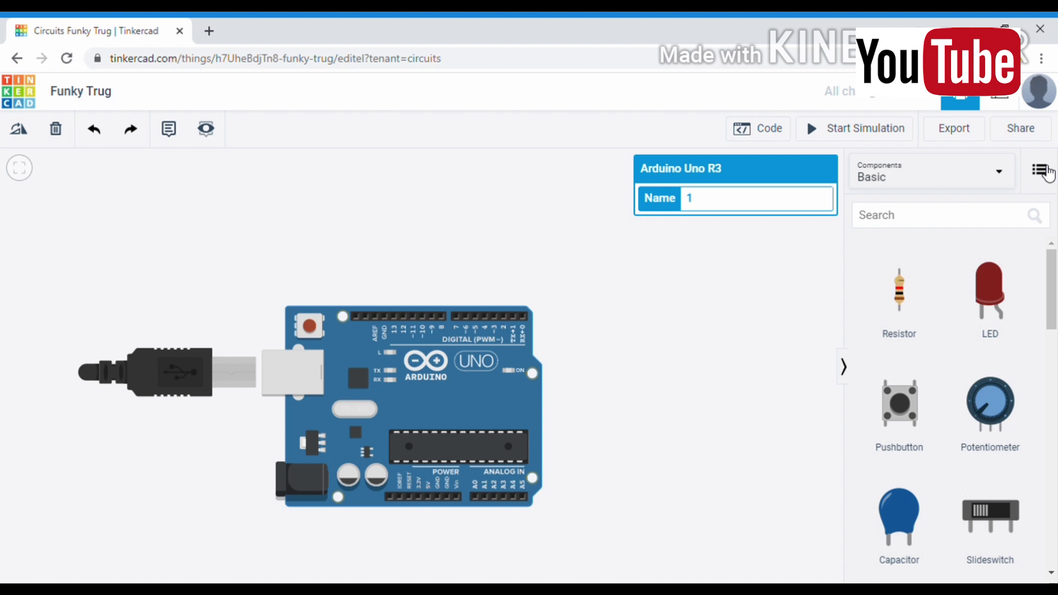
{"action": "left_click_drag", "start_coordinate": [1000, 323], "coordinate": [390, 226]}
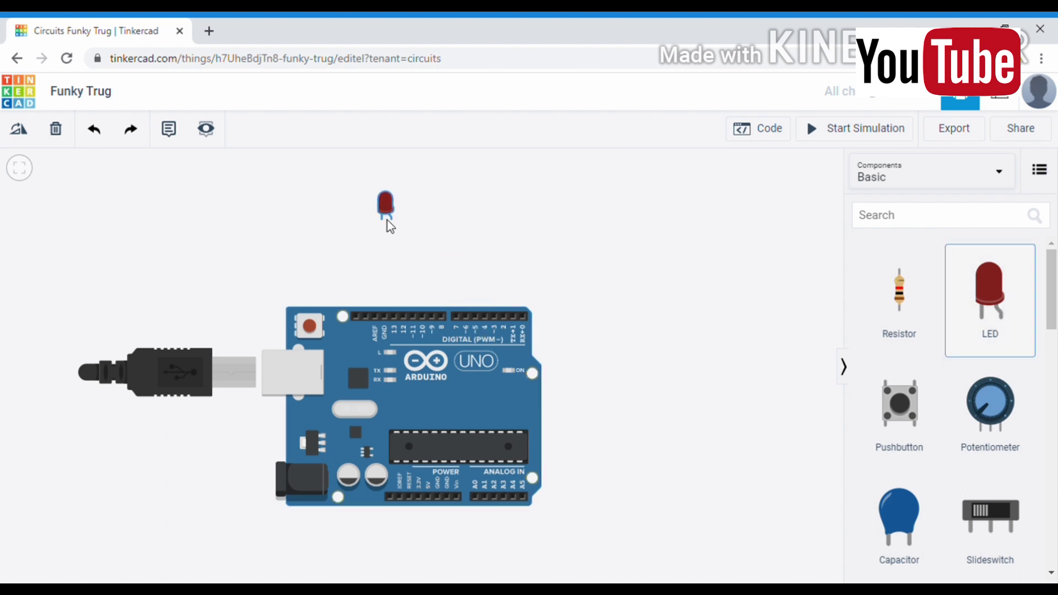
{"action": "left_click", "coordinate": [471, 244]}
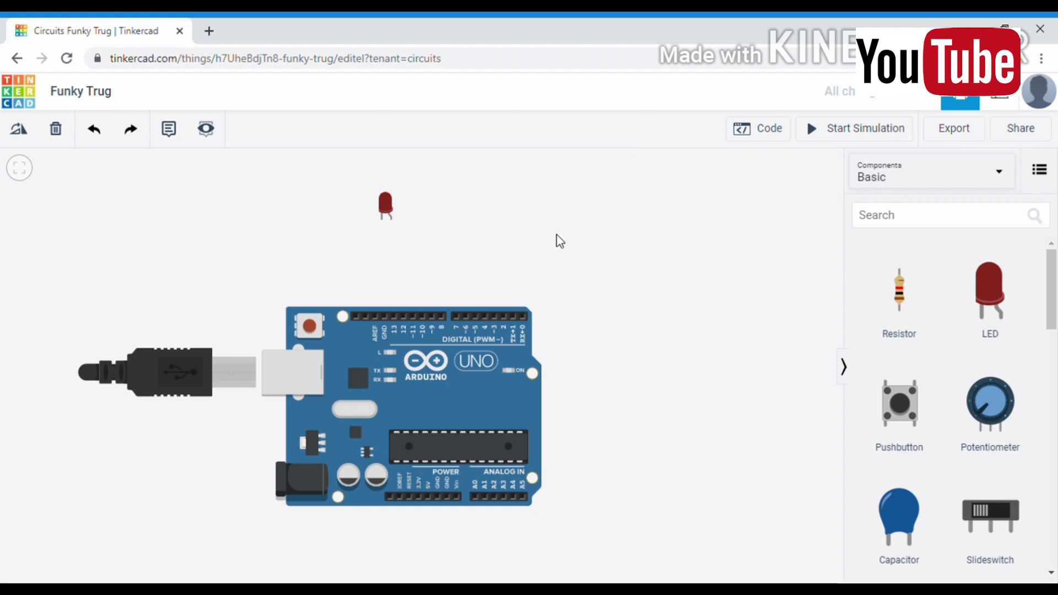
Wire the LED's anode to Arduino pin 13.
{"action": "left_click", "coordinate": [391, 221]}
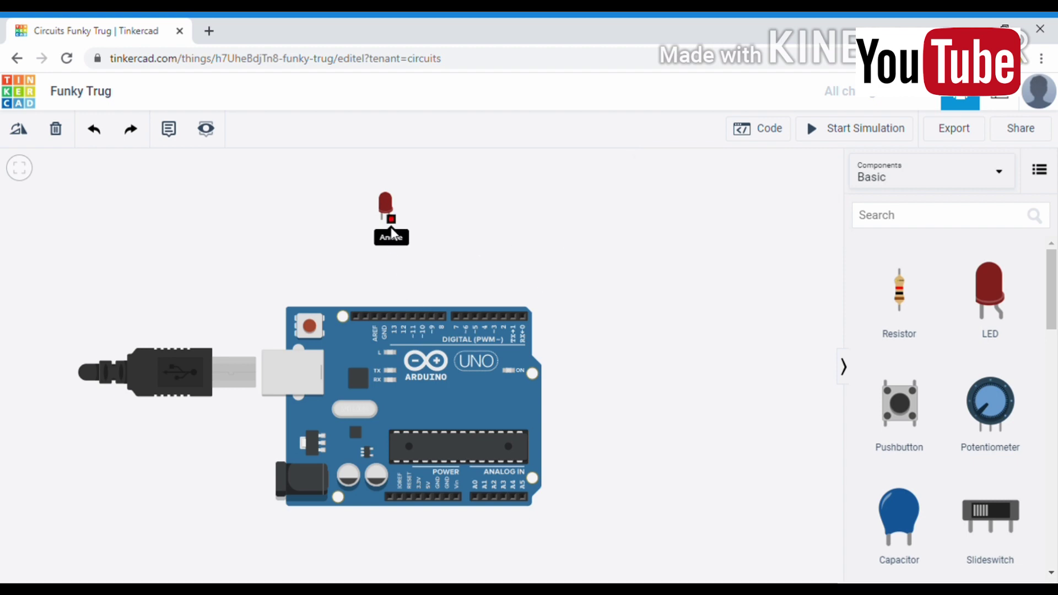
{"action": "left_click", "coordinate": [393, 315]}
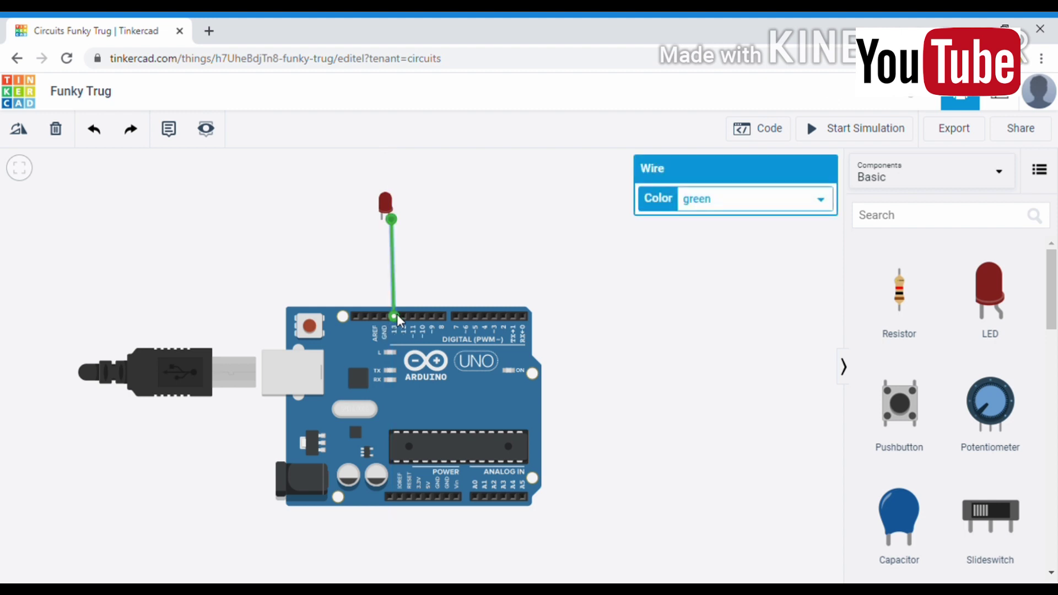
{"action": "left_click", "coordinate": [599, 268]}
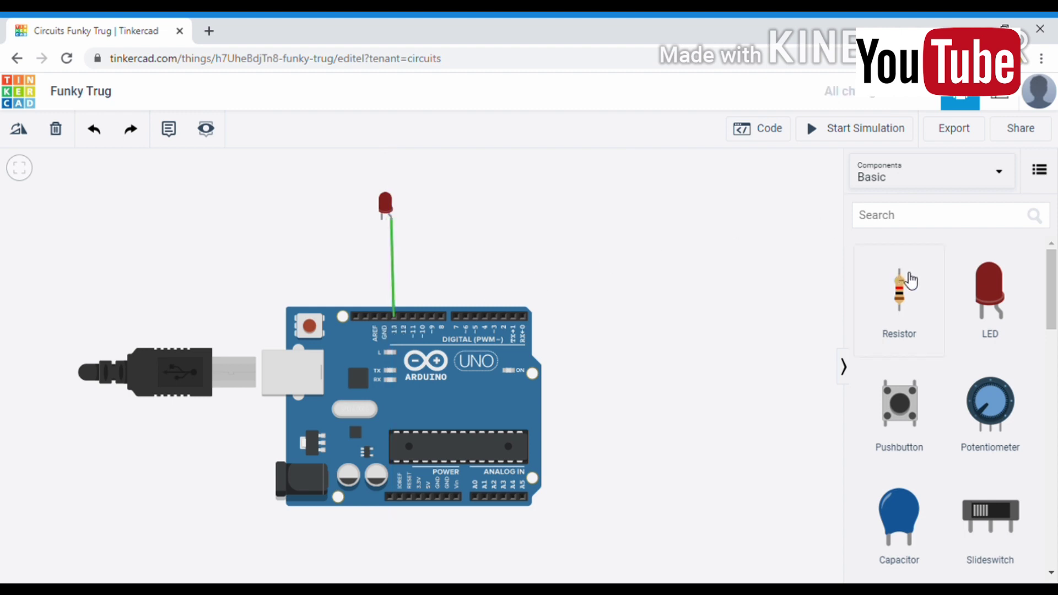
Add a resistor next to the LED and wire its lower lead to GND.
{"action": "left_click_drag", "start_coordinate": [910, 281], "coordinate": [384, 248]}
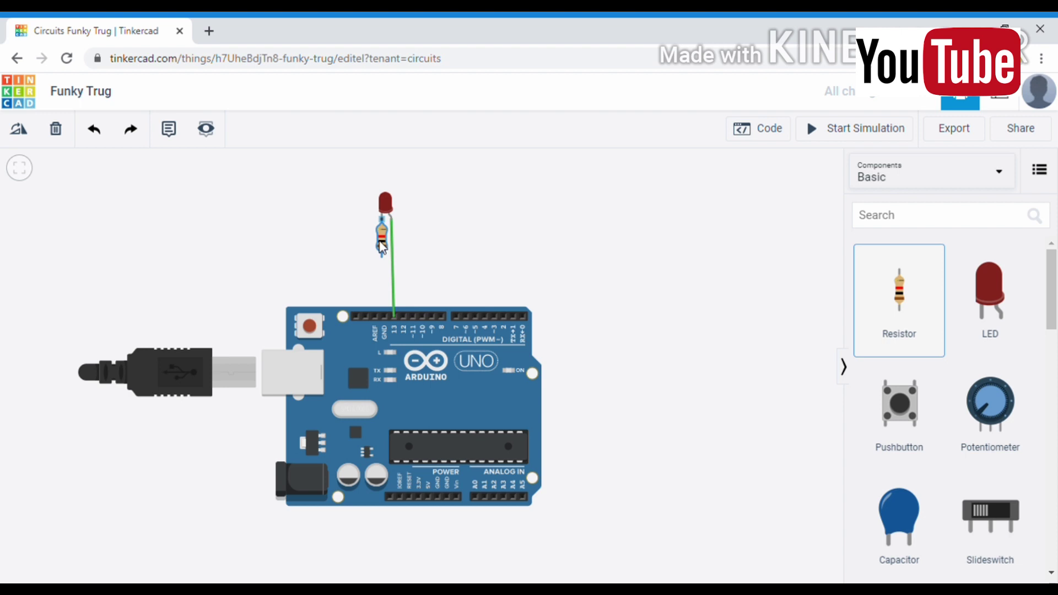
{"action": "left_click", "coordinate": [382, 258]}
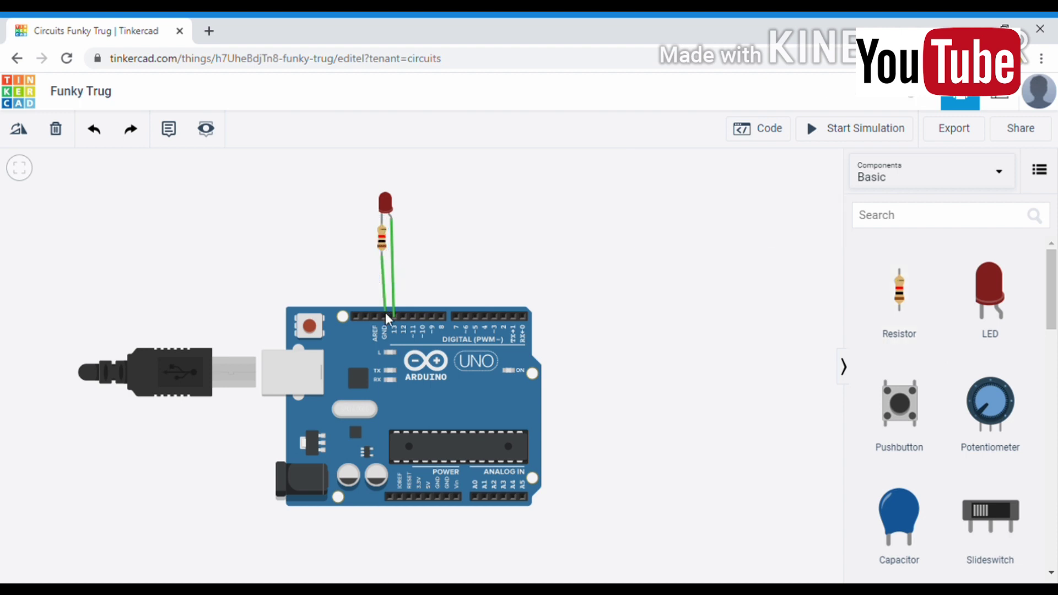
{"action": "left_click", "coordinate": [384, 316]}
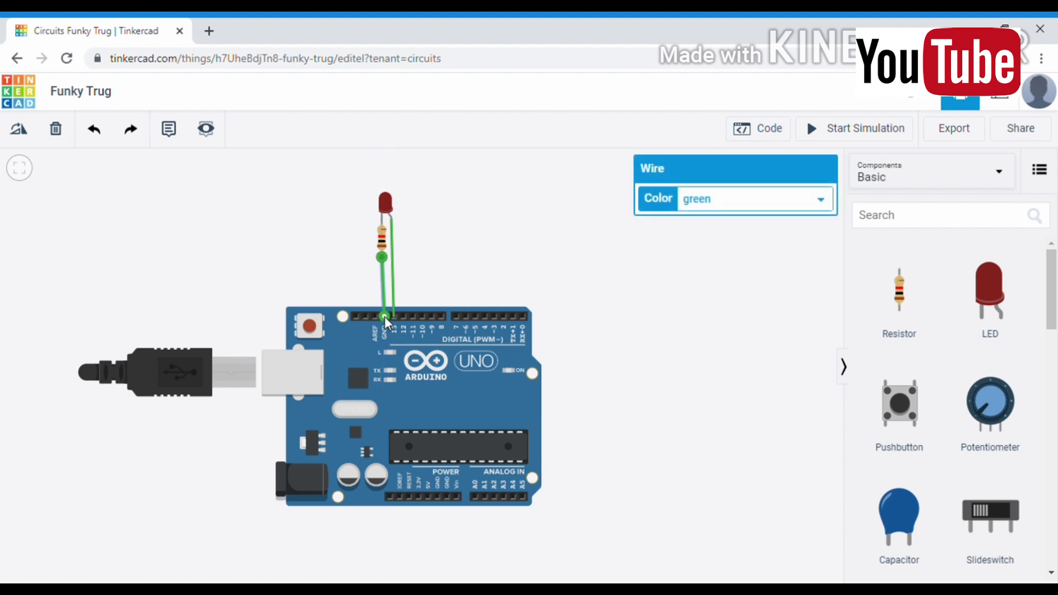
{"action": "left_click", "coordinate": [532, 242]}
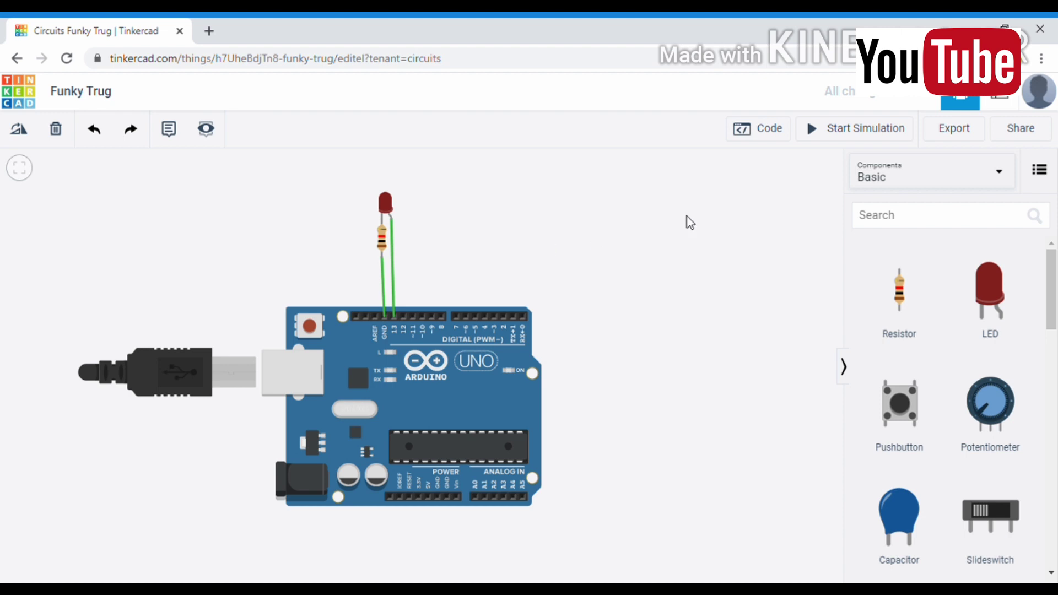
Convert the Arduino's blink code from Blocks to Text mode, then close the editor.
{"action": "left_click", "coordinate": [758, 130]}
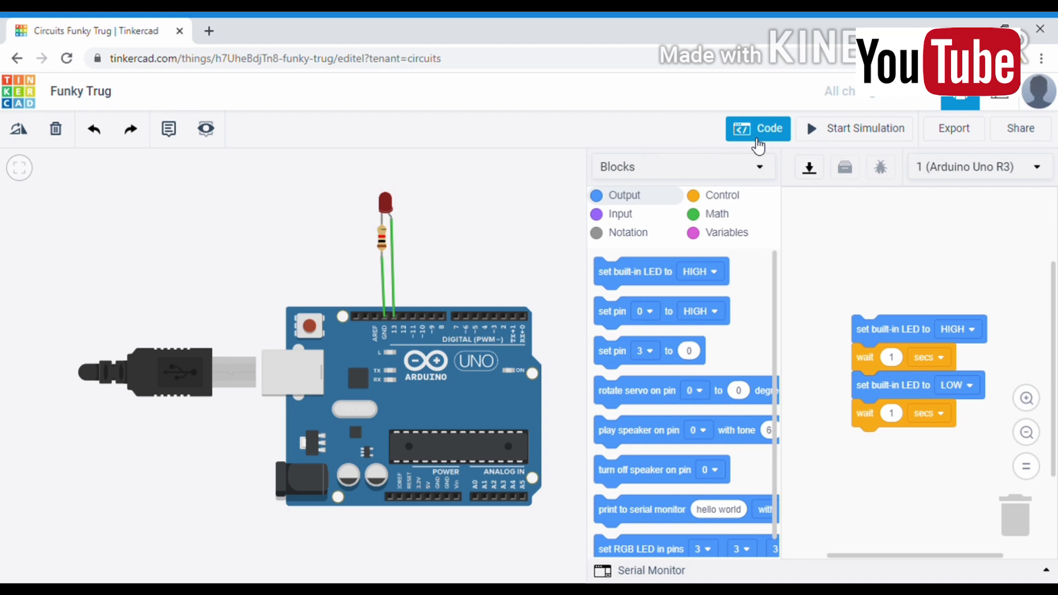
{"action": "left_click", "coordinate": [728, 171]}
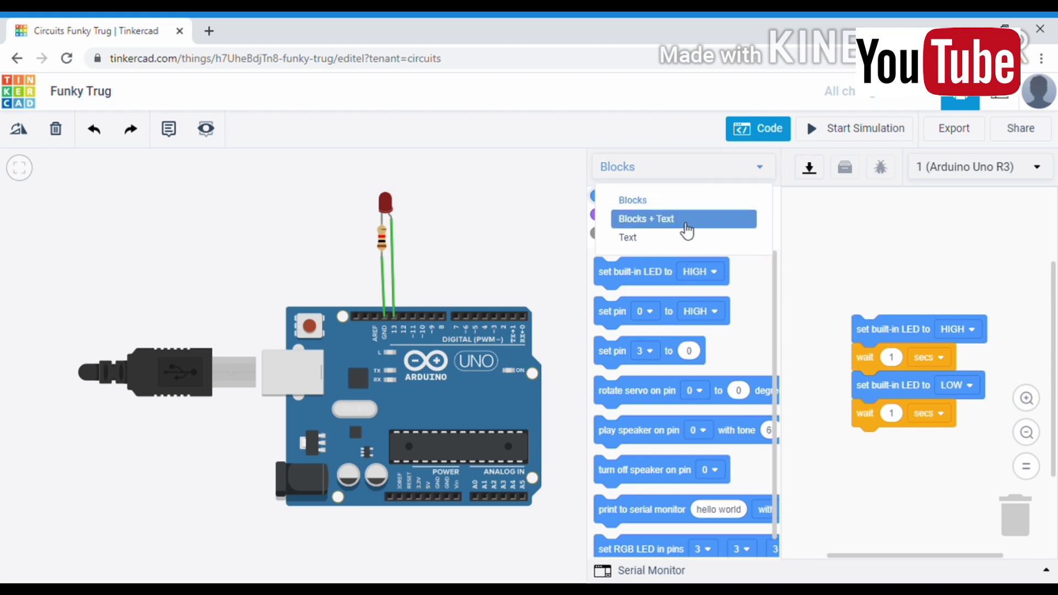
{"action": "left_click", "coordinate": [669, 238]}
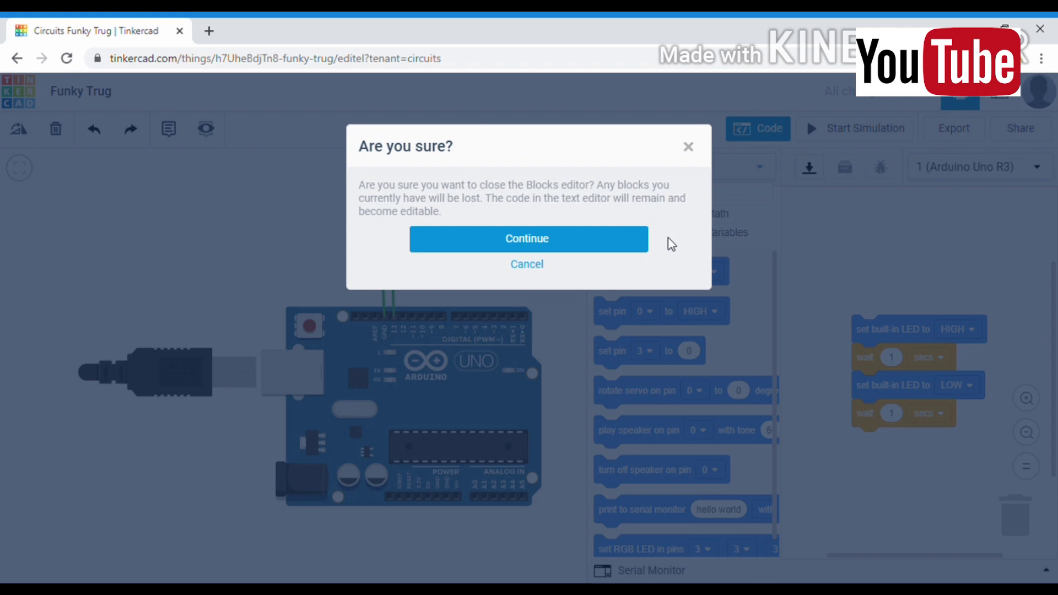
{"action": "left_click", "coordinate": [607, 252]}
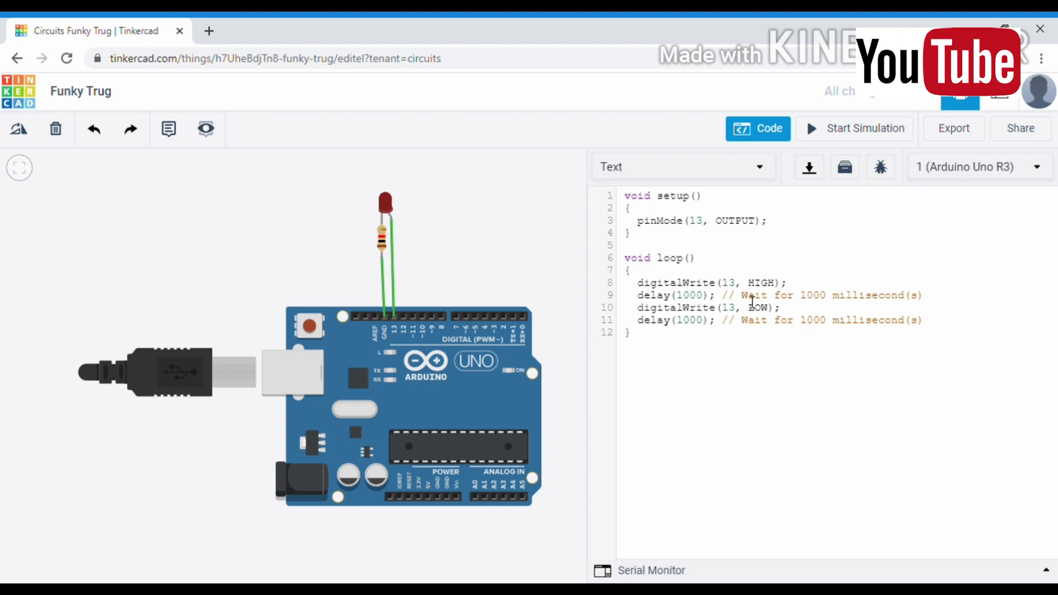
{"action": "left_click", "coordinate": [776, 132]}
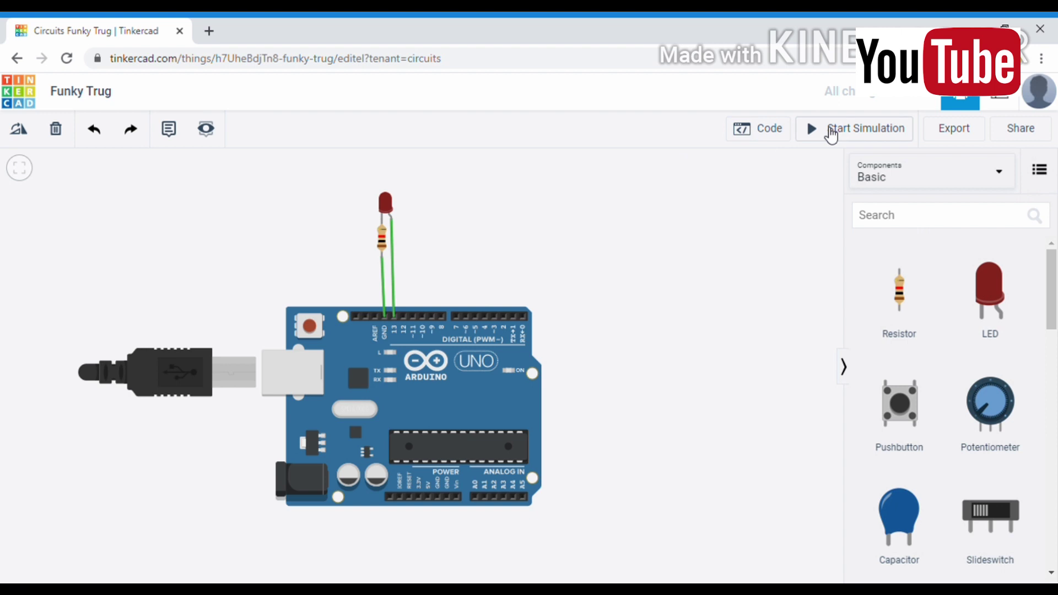
Run the simulation so the Arduino blinks the LED on pin 13.
{"action": "left_click", "coordinate": [832, 134]}
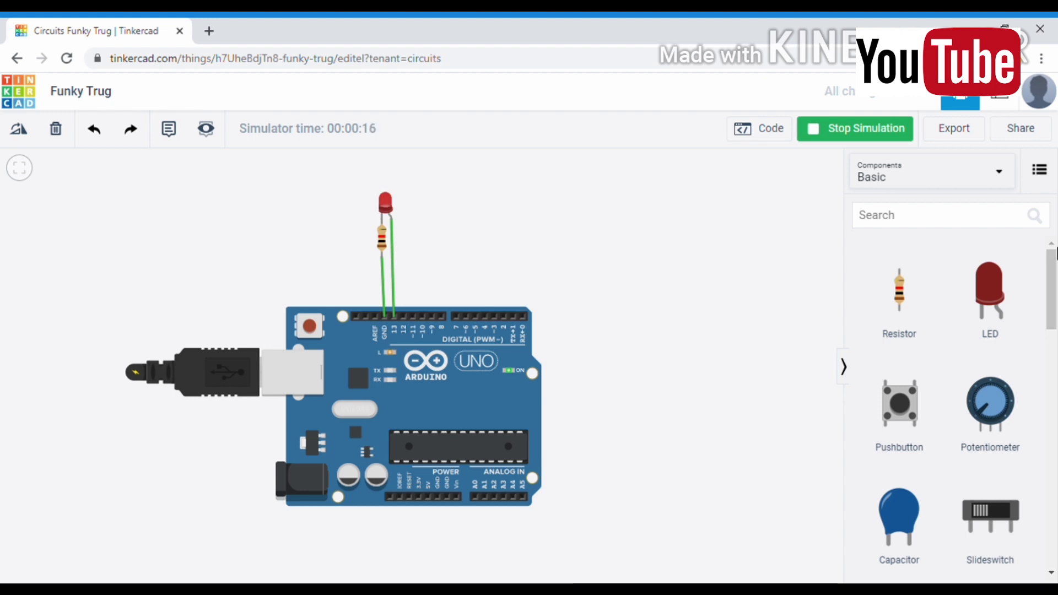
Switch the Components library to All and browse sensors, power, instruments and chips.
{"action": "left_click_drag", "start_coordinate": [1053, 278], "coordinate": [1052, 314]}
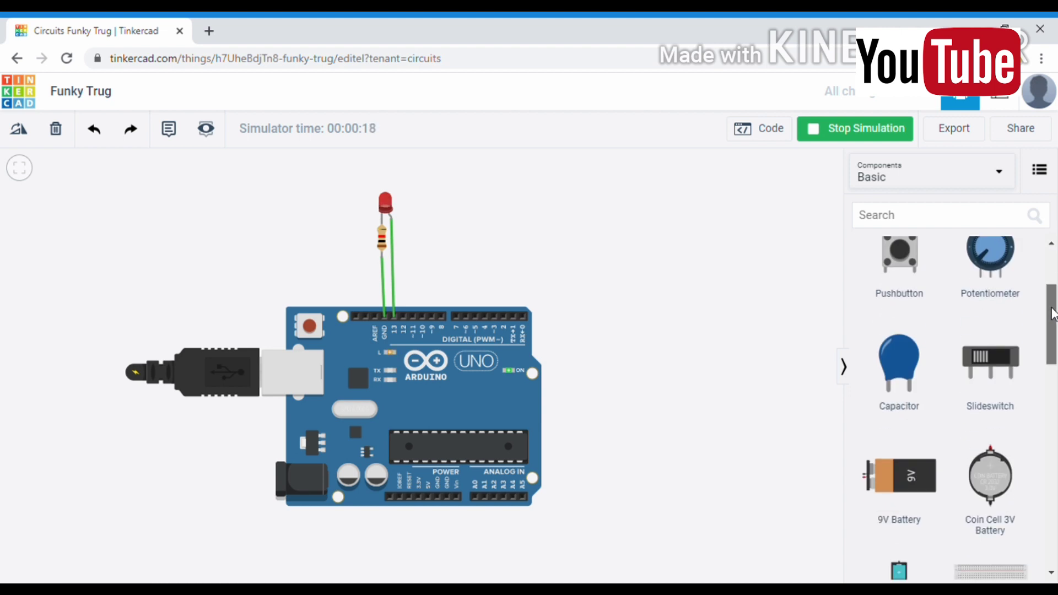
{"action": "scroll", "coordinate": [1041, 303], "scroll_direction": "down", "scroll_amount": 1}
{"action": "left_click", "coordinate": [987, 194]}
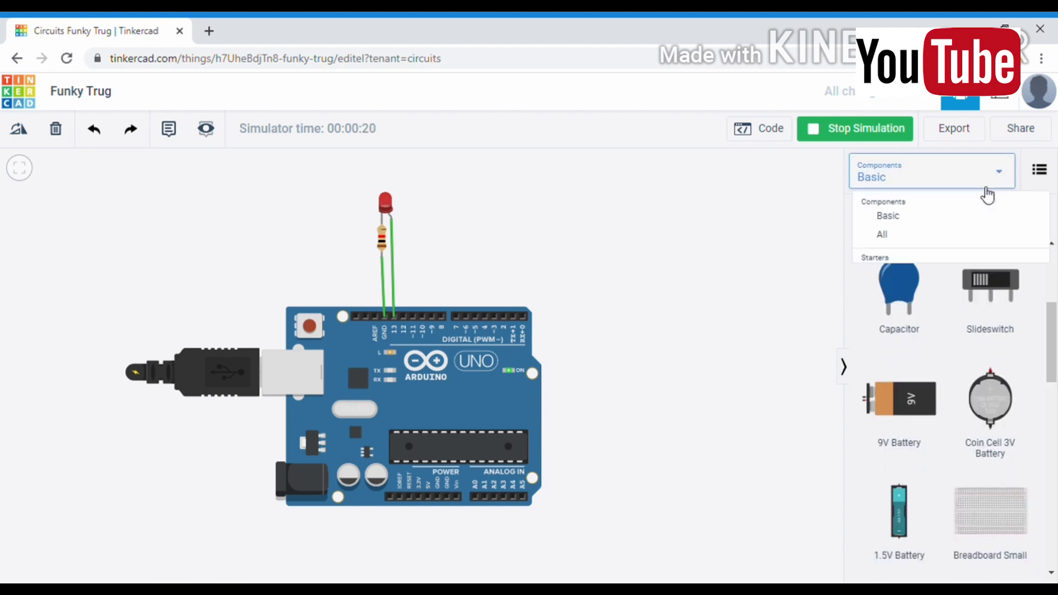
{"action": "left_click", "coordinate": [966, 251]}
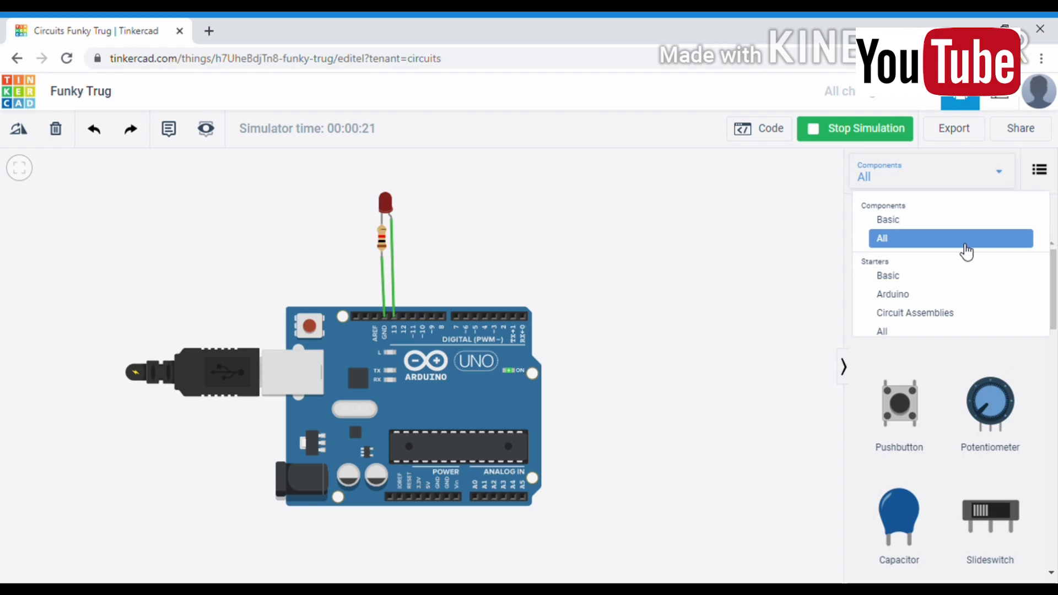
{"action": "left_click", "coordinate": [965, 251]}
{"action": "left_click_drag", "start_coordinate": [1051, 263], "coordinate": [1053, 427]}
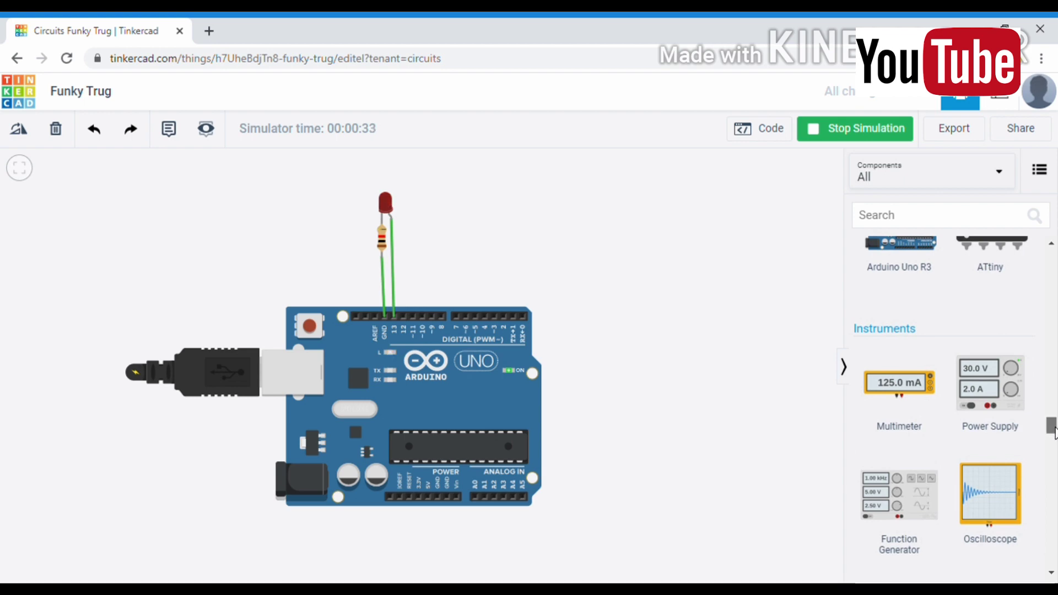
{"action": "left_click_drag", "start_coordinate": [1054, 429], "coordinate": [1053, 442]}
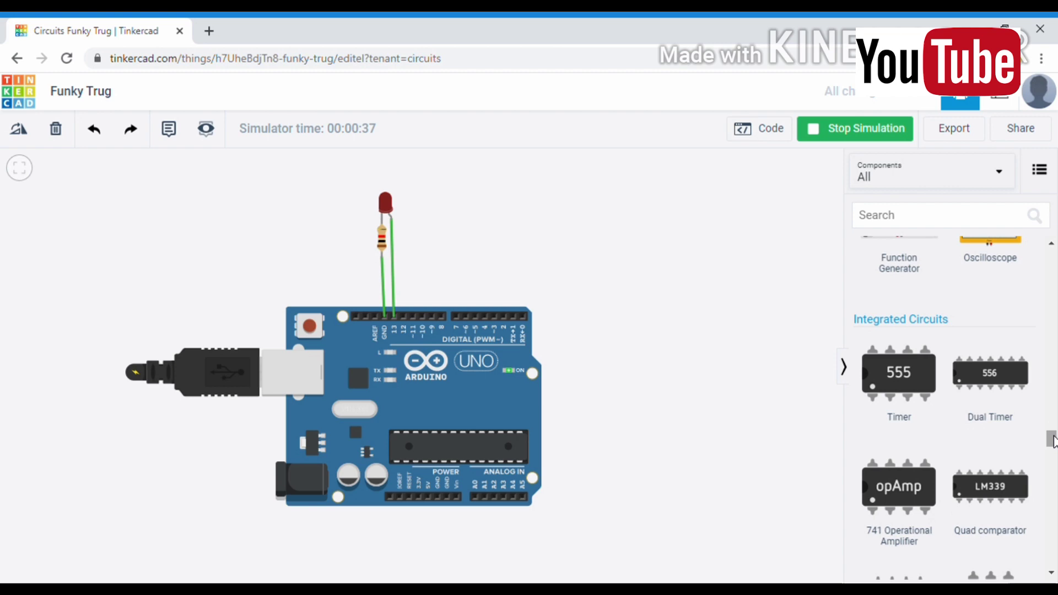
{"action": "left_click_drag", "start_coordinate": [1052, 439], "coordinate": [1052, 390]}
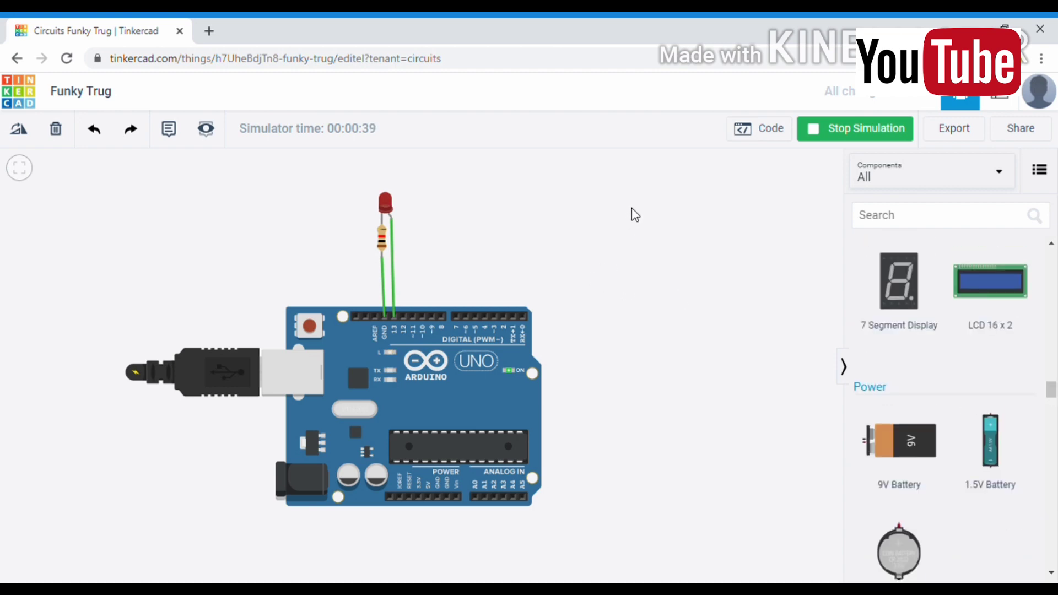